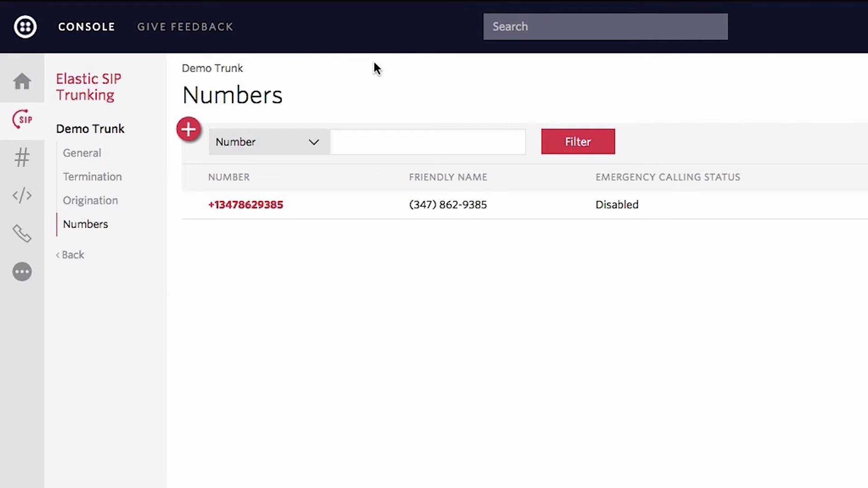
pyautogui.click(196, 131)
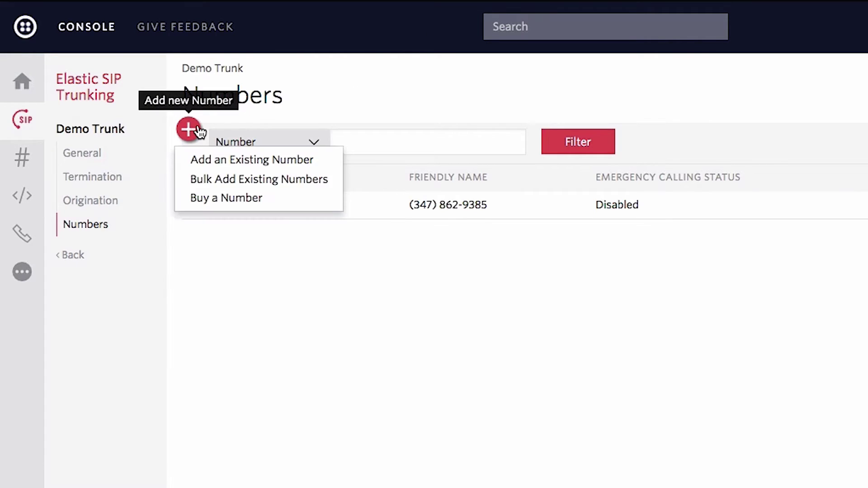
pyautogui.click(222, 196)
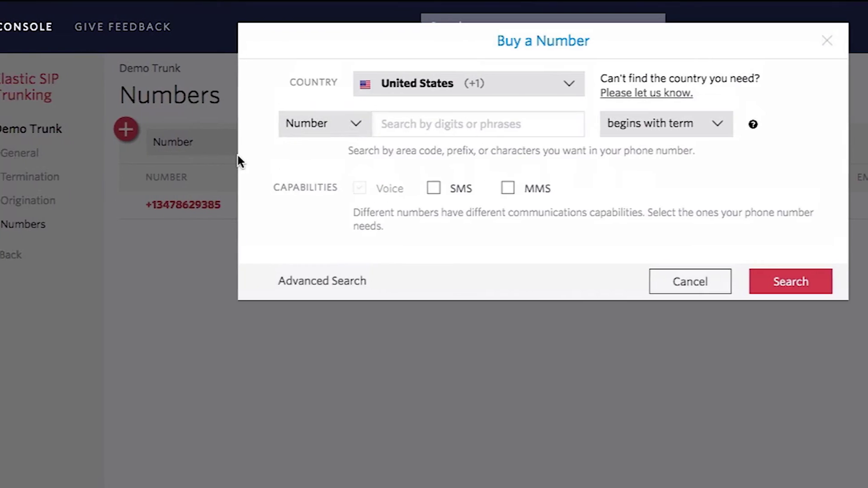
pyautogui.click(360, 83)
pyautogui.scroll(-5, 358, 146)
pyautogui.scroll(-10, 338, 150)
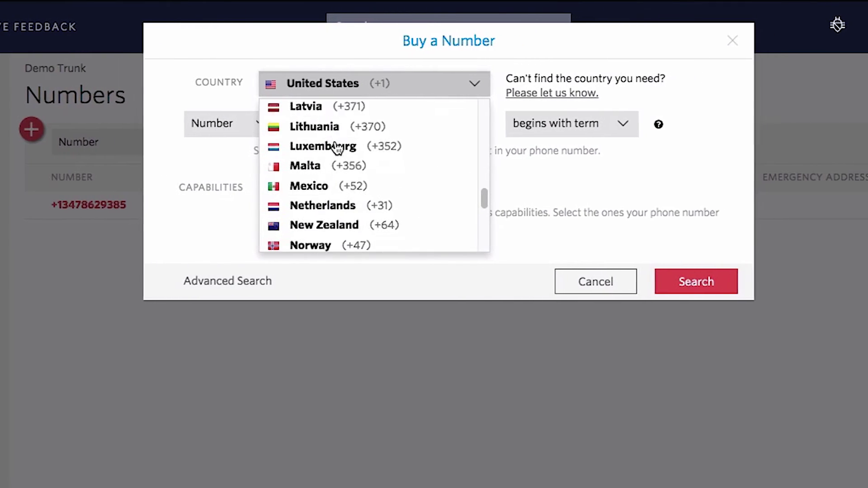
pyautogui.click(319, 186)
pyautogui.click(669, 280)
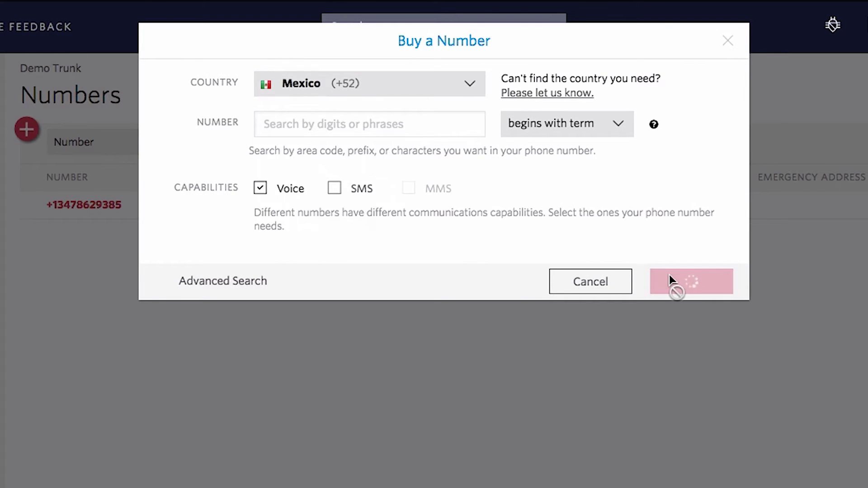
pyautogui.click(677, 182)
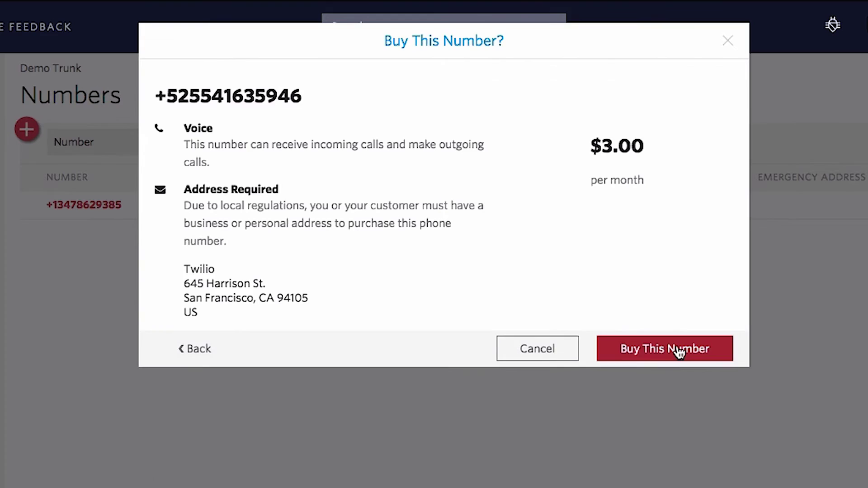
pyautogui.click(678, 351)
pyautogui.click(686, 269)
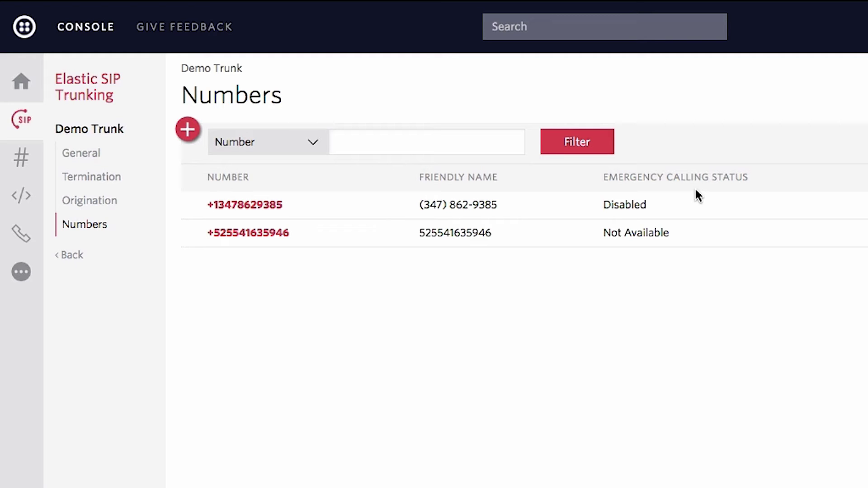
pyautogui.click(126, 203)
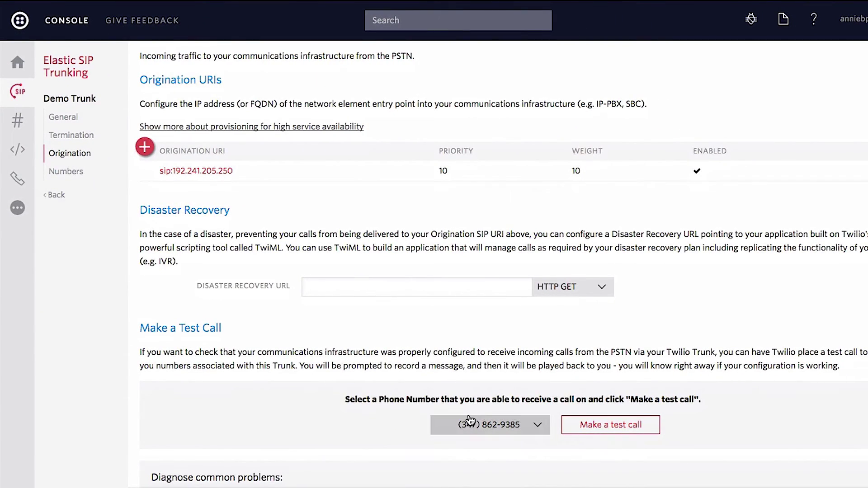
pyautogui.click(506, 424)
pyautogui.click(507, 461)
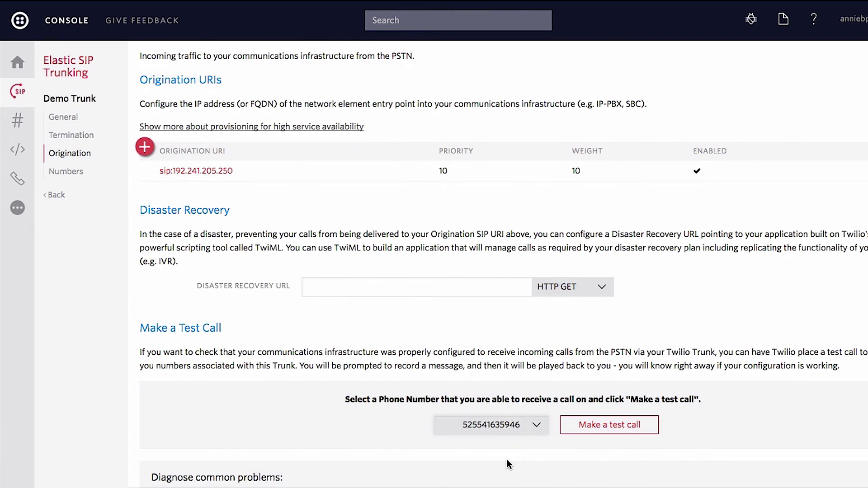
pyautogui.click(576, 427)
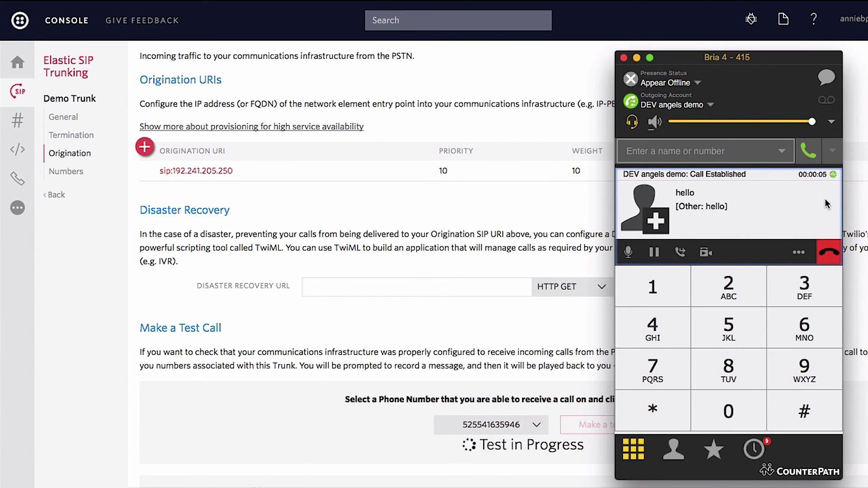
# - Hang up the established test call in Bria
pyautogui.click(827, 245)
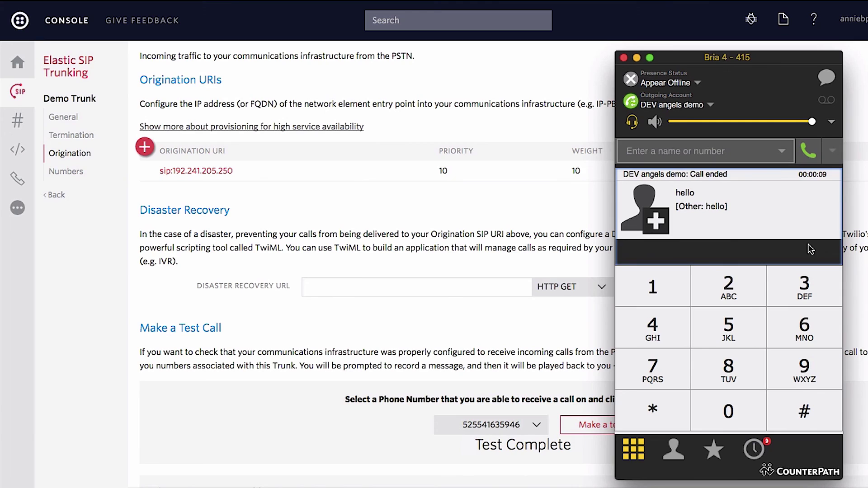